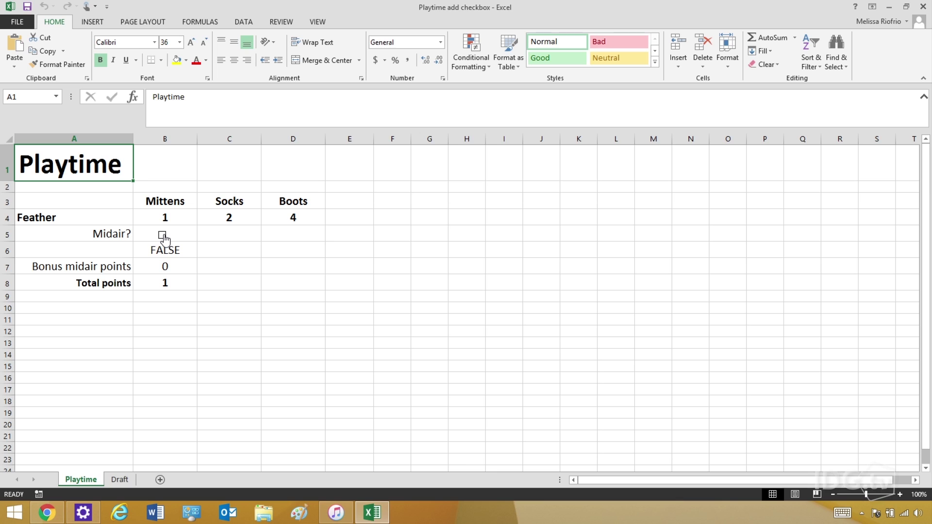
- Tick, untick and re-tick the Midair checkbox so B6 is TRUE, bonus 3, total 4
left_click(163, 238)
left_click(162, 236)
left_click(163, 236)
- Enable the Developer tab under Options > Customize Ribbon, then switch to it
left_click(19, 24)
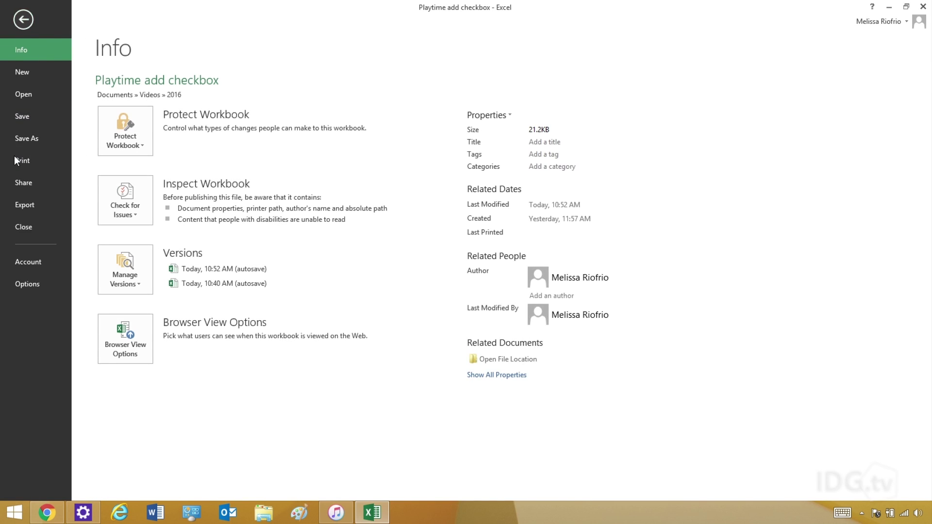
left_click(28, 282)
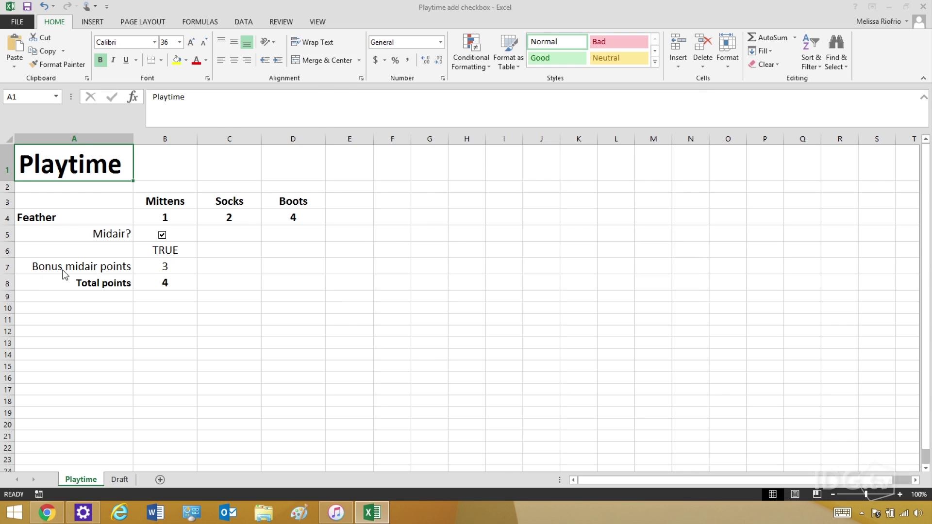
left_click(244, 180)
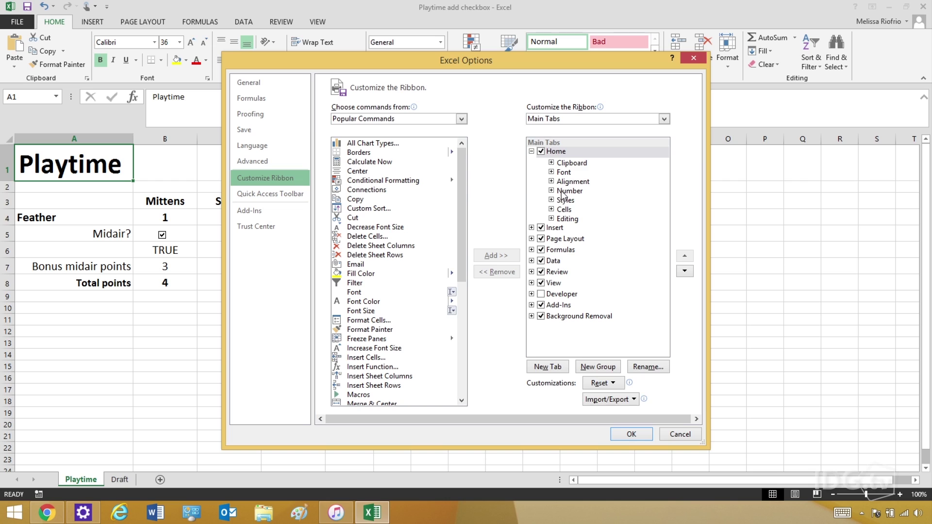
left_click(542, 294)
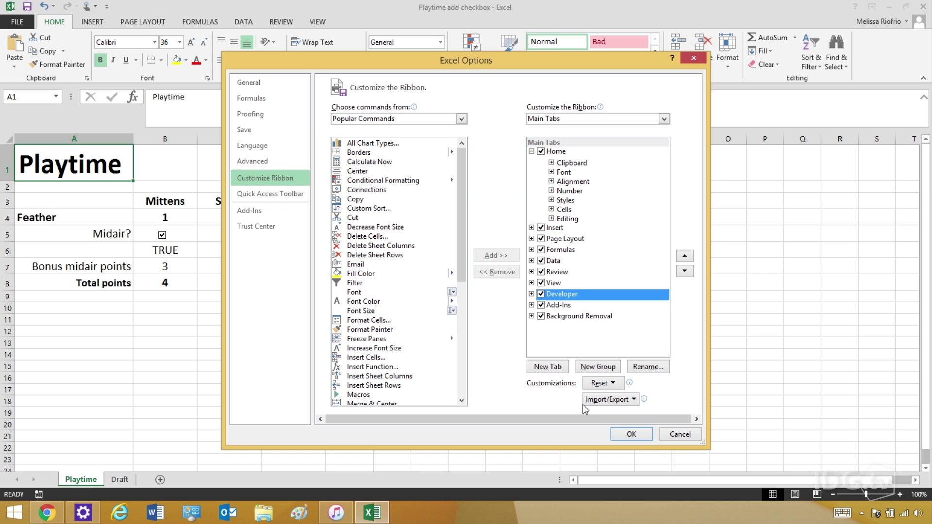
left_click(627, 435)
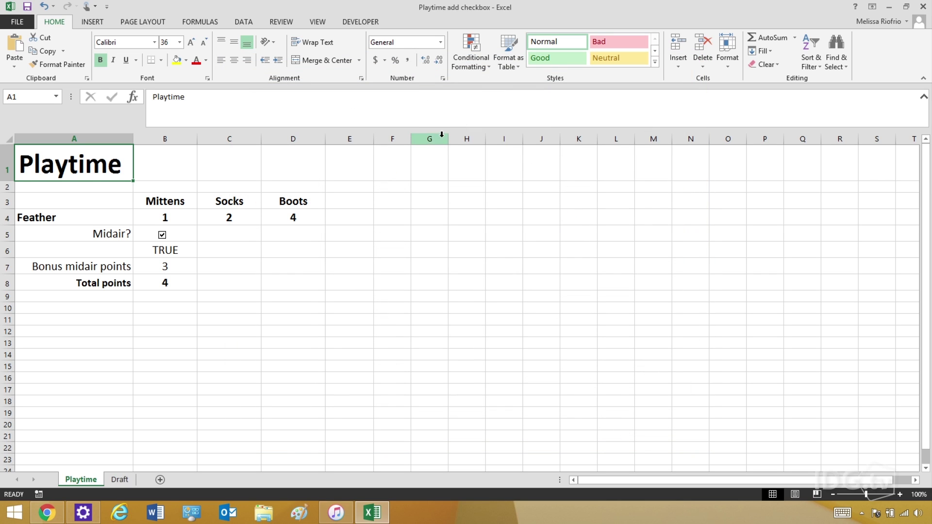
left_click(367, 21)
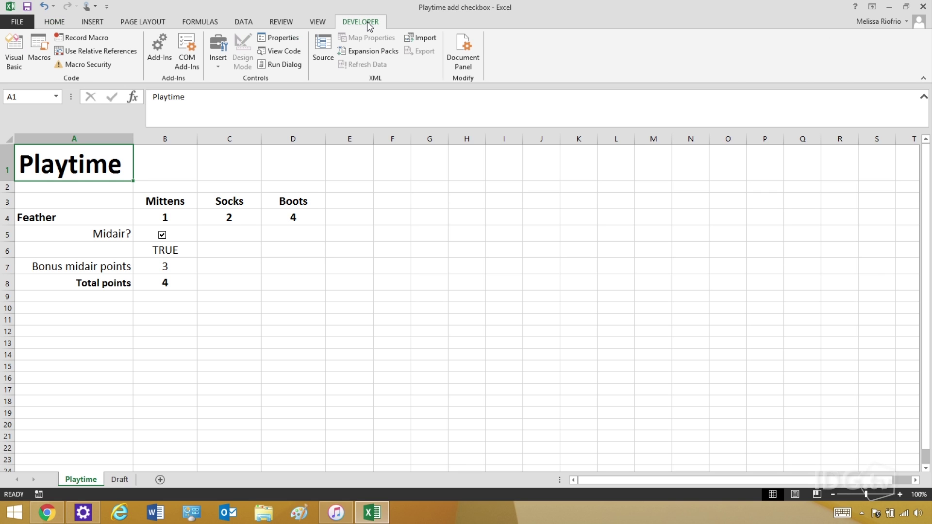
- Place a Check Box form control in cell C5 under Socks
left_click(219, 50)
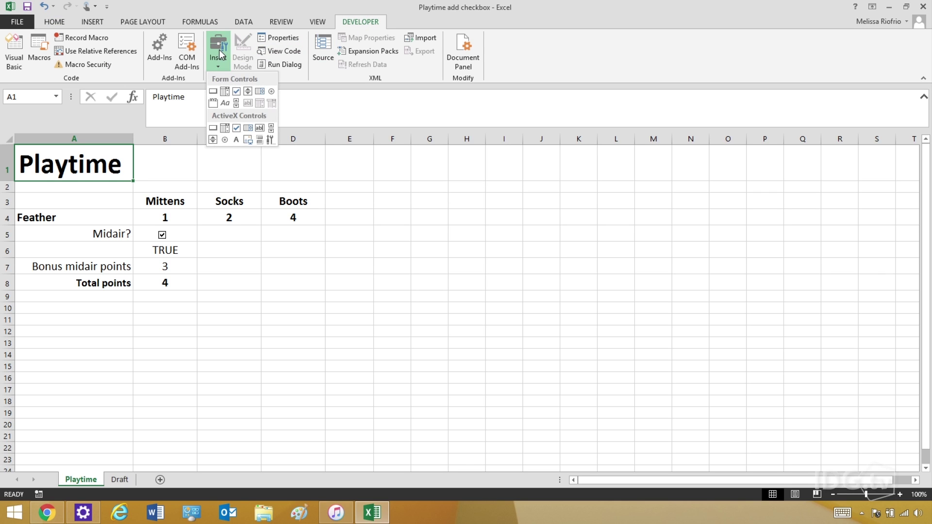
left_click(237, 92)
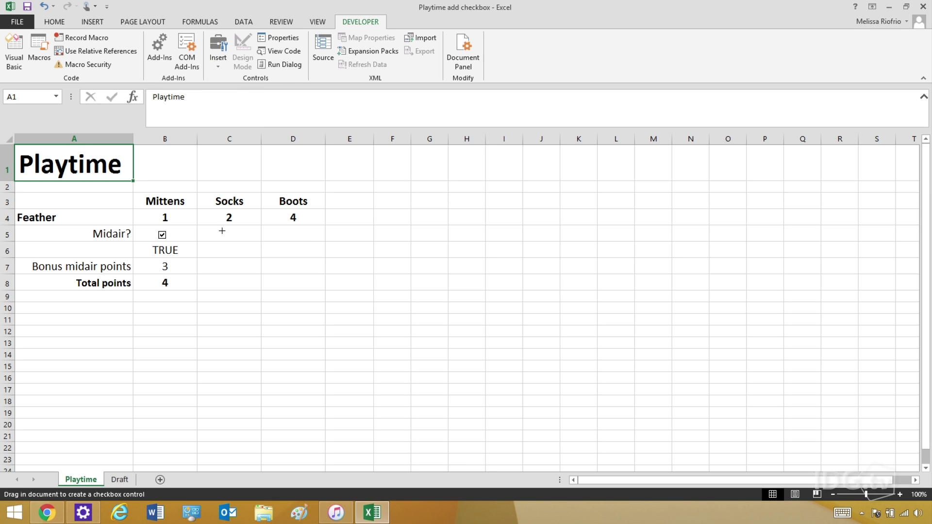
left_click(221, 231)
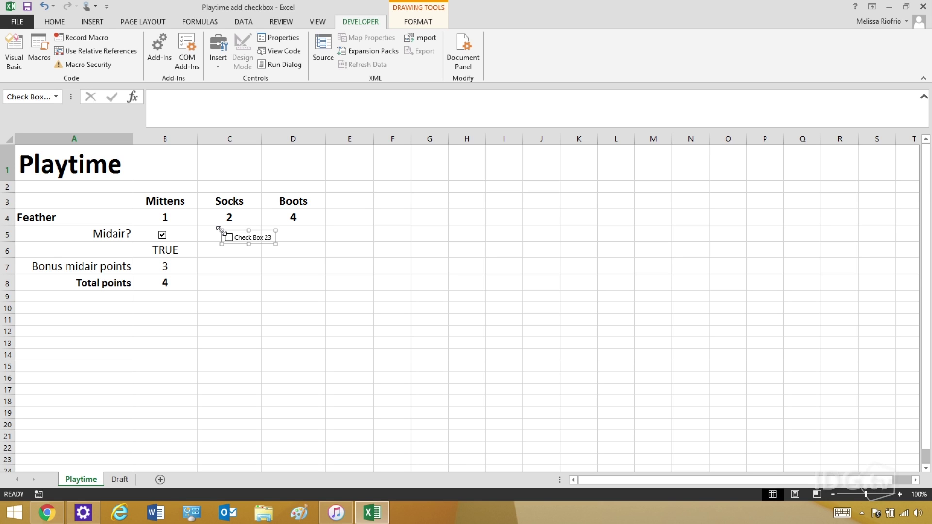
- Delete the new checkbox's label text, then bring up its Format Control settings
right_click(246, 238)
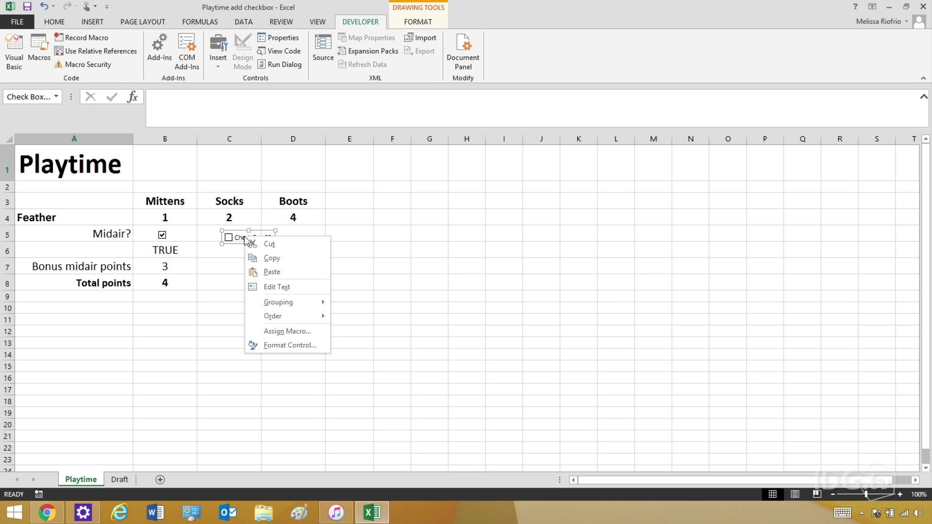
left_click(270, 287)
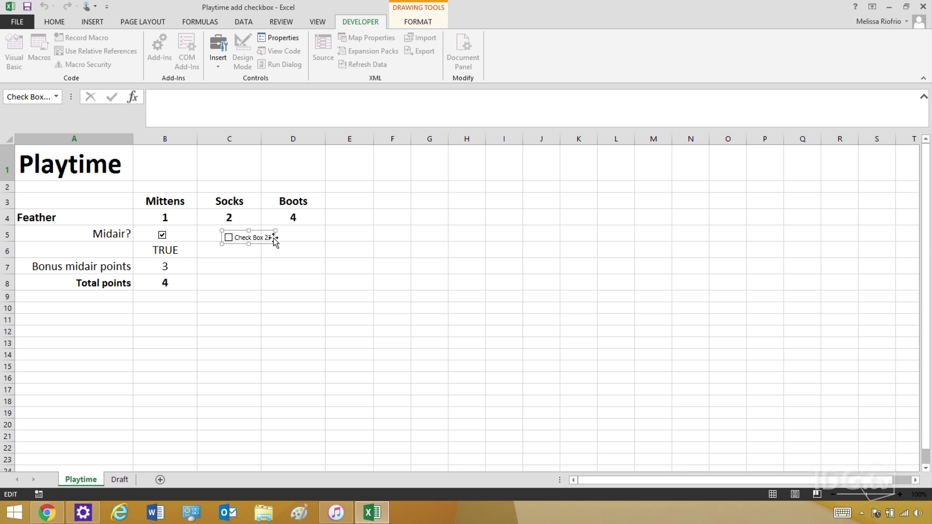
key("Delete")
key("Delete")
key("Delete")
key("Delete")
key("Delete")
key("Delete")
key("Delete")
key("Delete")
key("Delete")
key("Delete")
key("Delete")
left_click(273, 239)
right_click(254, 232)
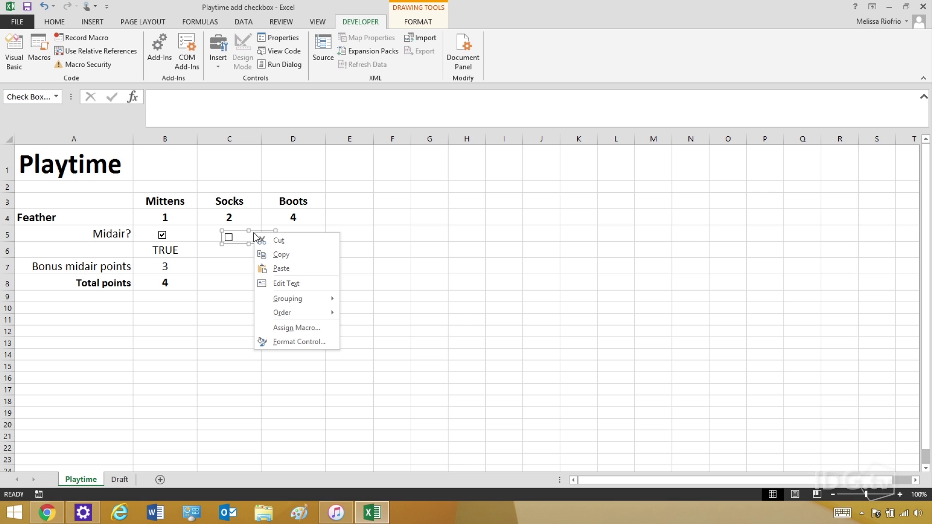
left_click(280, 341)
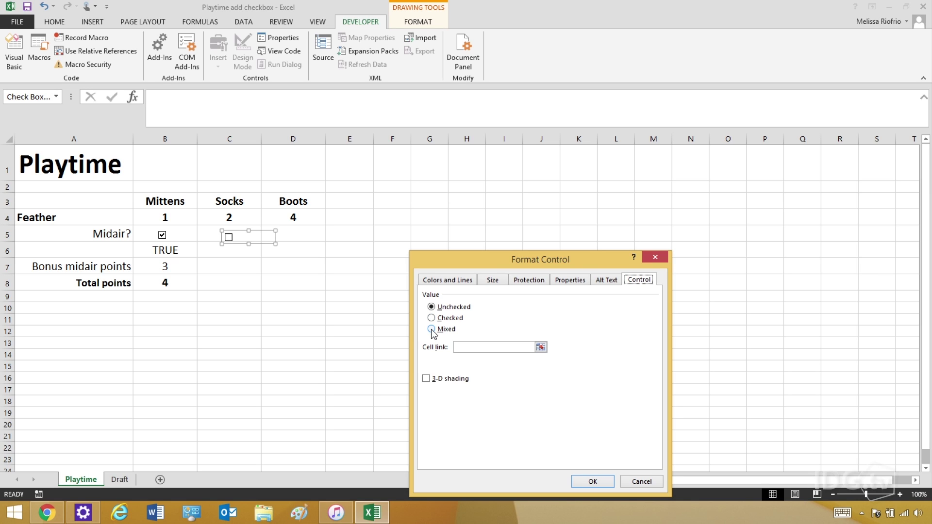
- Set the Socks checkbox's cell link to $C$6, confirm, and deselect the control via D6
left_click(472, 348)
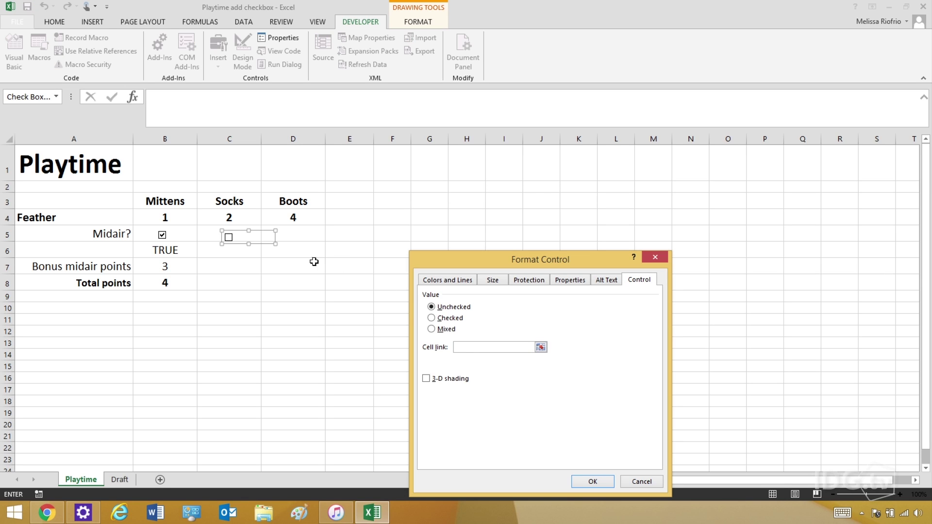
left_click(240, 251)
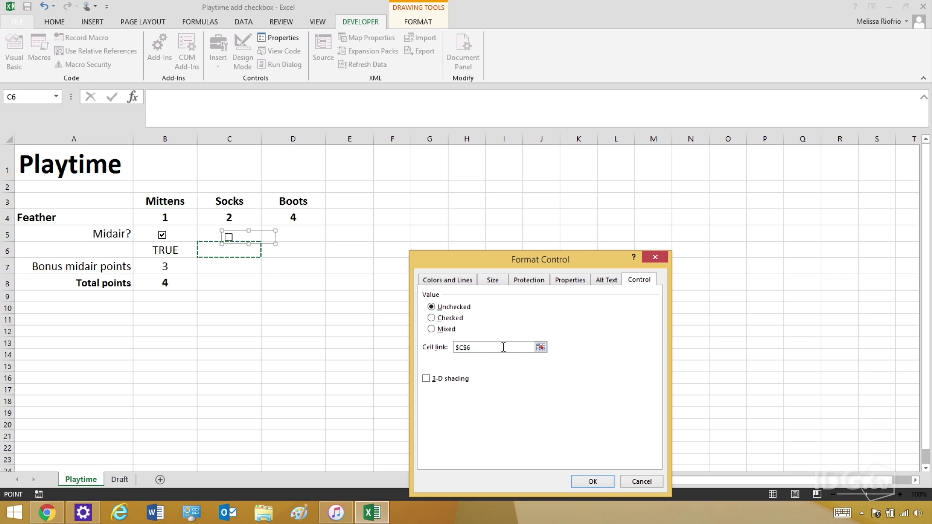
left_click(584, 482)
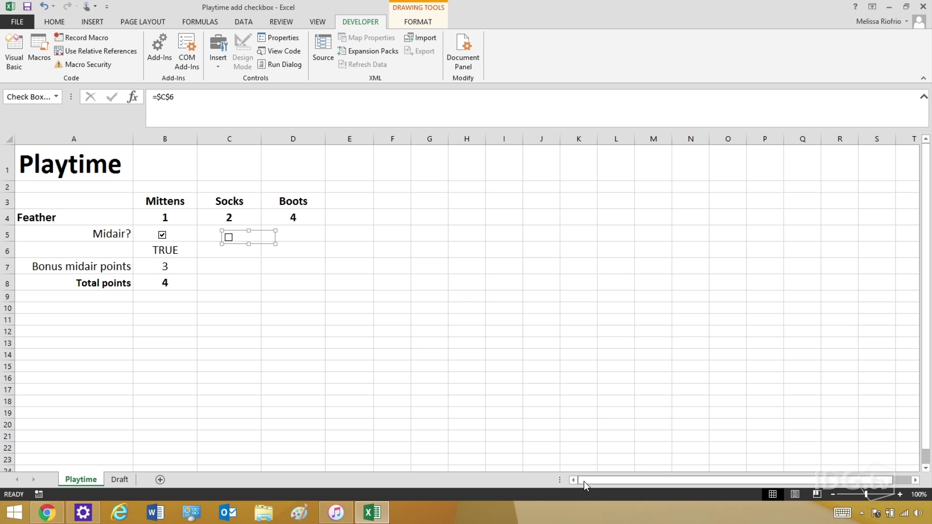
left_click(309, 251)
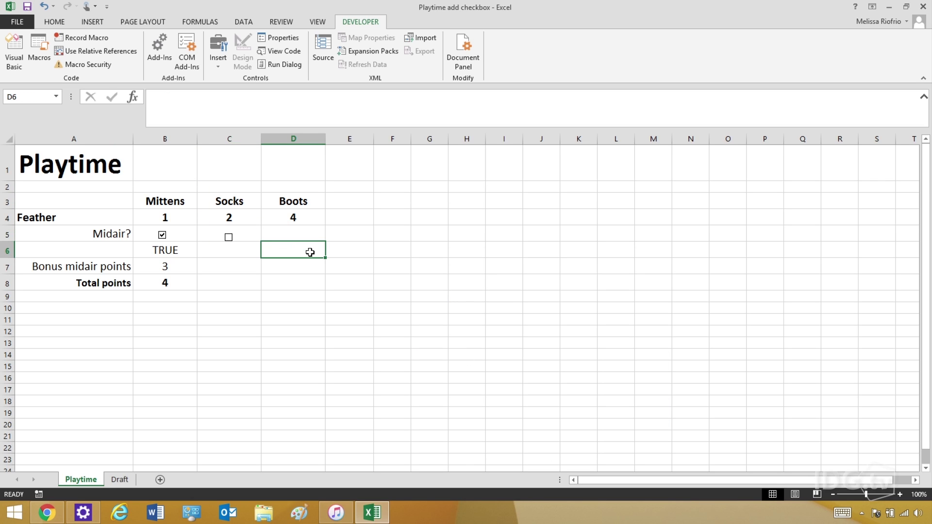
- Toggle the Socks checkbox repeatedly to watch C6 flip TRUE/FALSE, leaving it unticked, and select C7
left_click(229, 237)
left_click(228, 237)
left_click(228, 237)
left_click(228, 238)
left_click(228, 237)
left_click(229, 237)
left_click(228, 237)
left_click(229, 238)
left_click(228, 238)
left_click(228, 238)
left_click(228, 237)
left_click(228, 238)
left_click(228, 237)
left_click(229, 266)
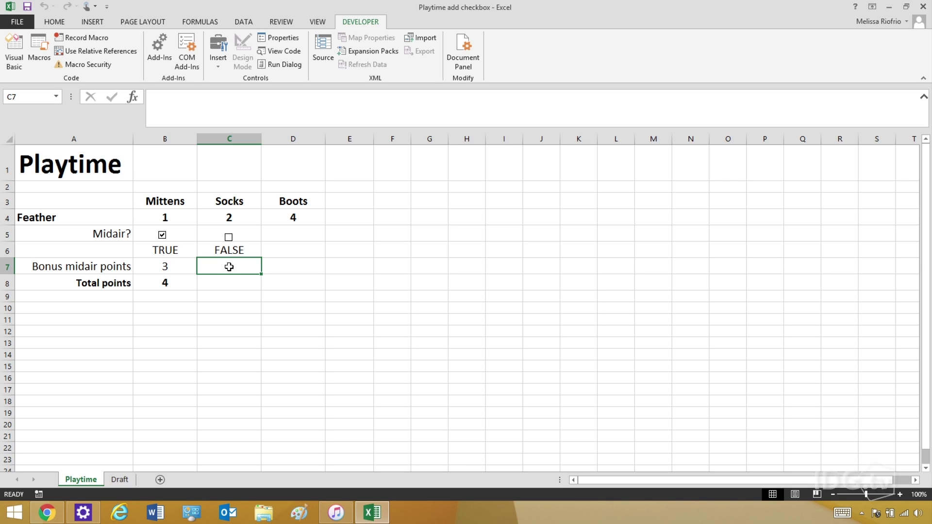
- Enter =IF(C6=TRUE,3,0) in C7 for 3 bonus points when Socks is ticked
left_click(169, 101)
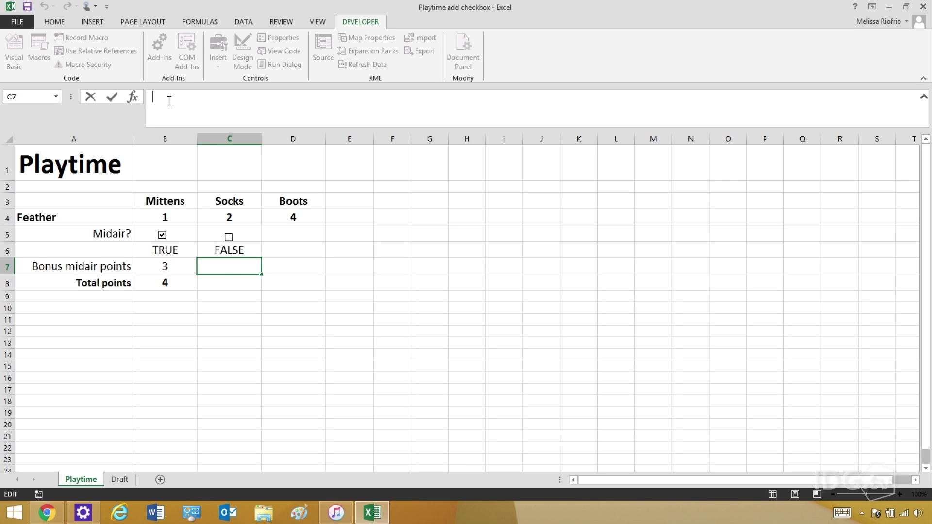
type("=IF(")
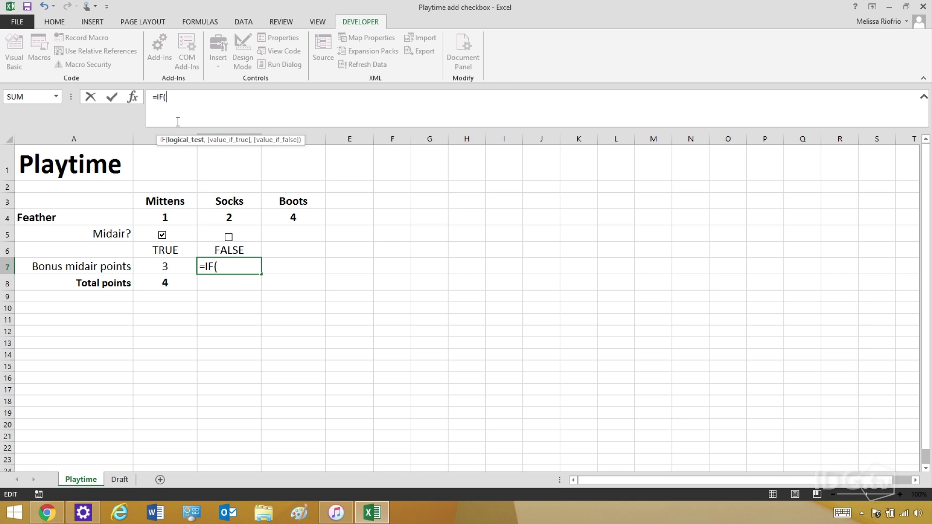
type("C6")
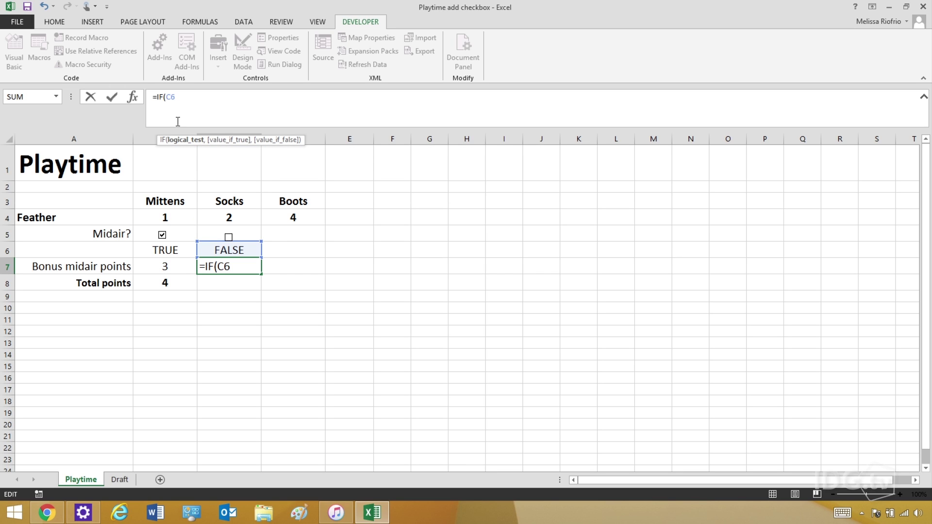
type("=")
type("TRUE")
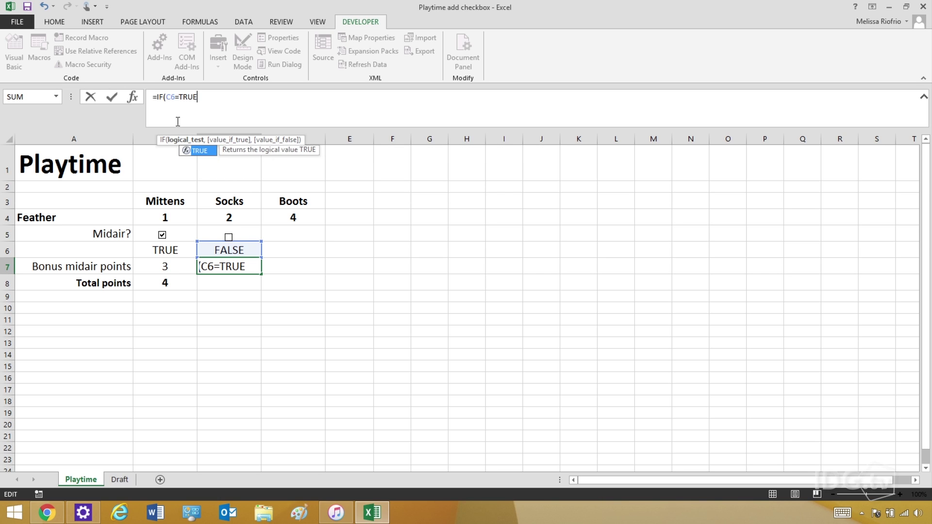
type(",3")
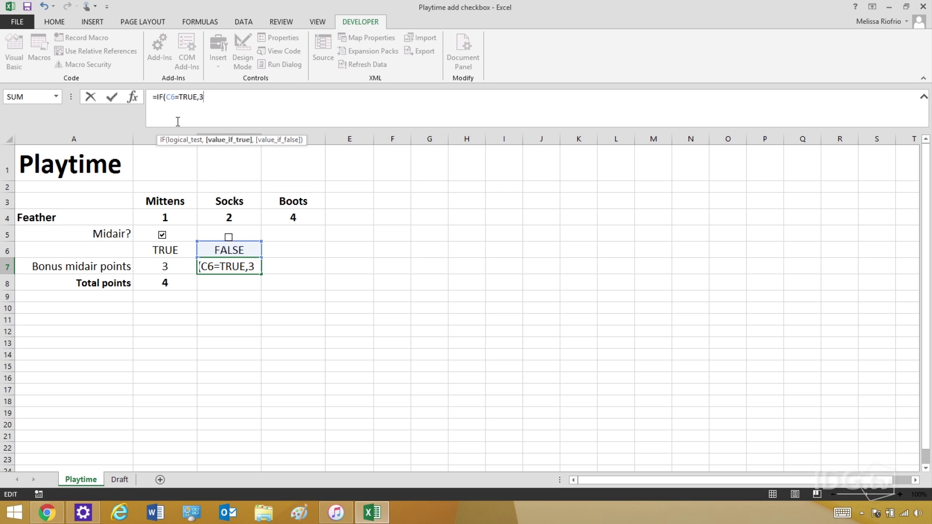
type(",0")
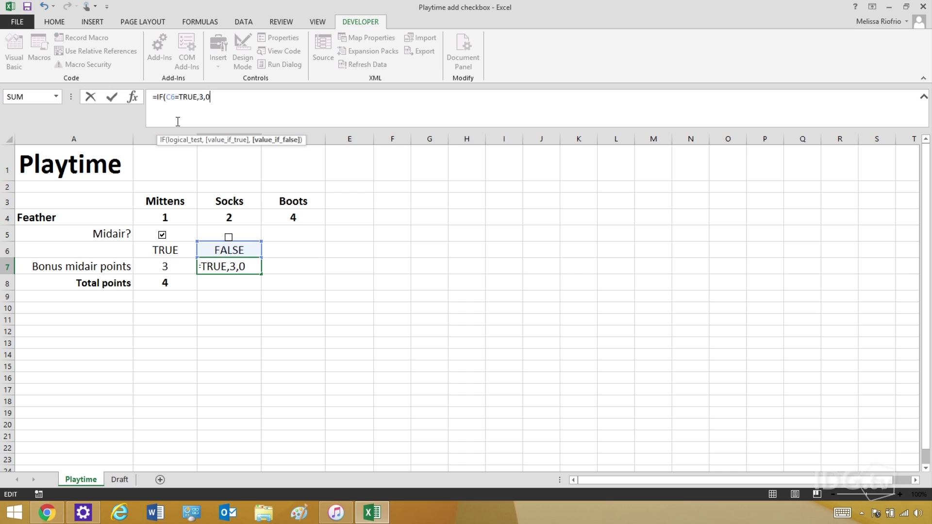
type(")")
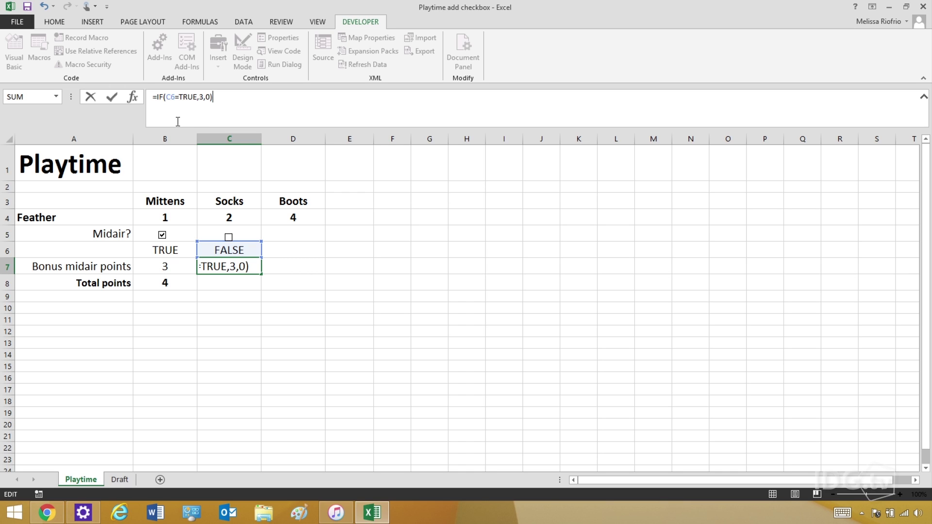
key("Return")
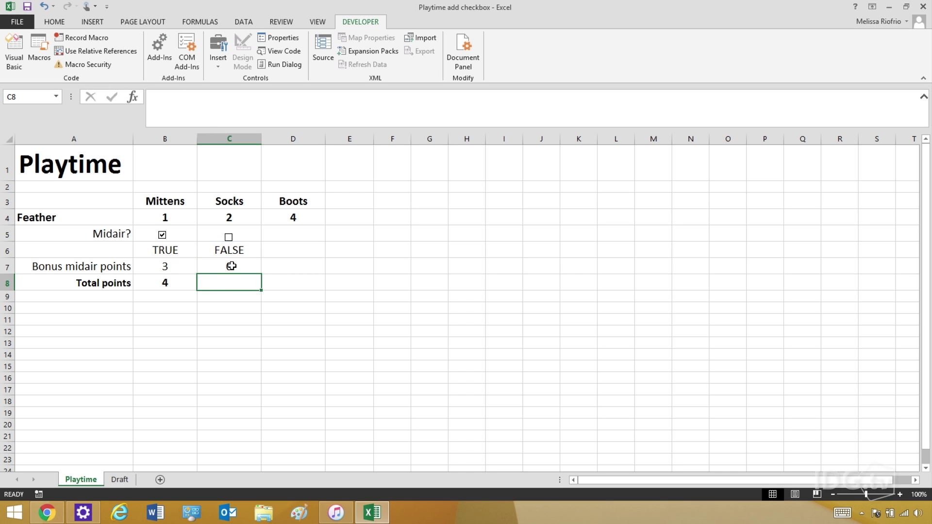
- Toggle the Socks checkbox several times, leaving it ticked so C6 is TRUE and C7 shows 3
left_click(228, 238)
left_click(228, 238)
left_click(229, 238)
left_click(229, 237)
left_click(229, 238)
left_click(229, 239)
left_click(229, 239)
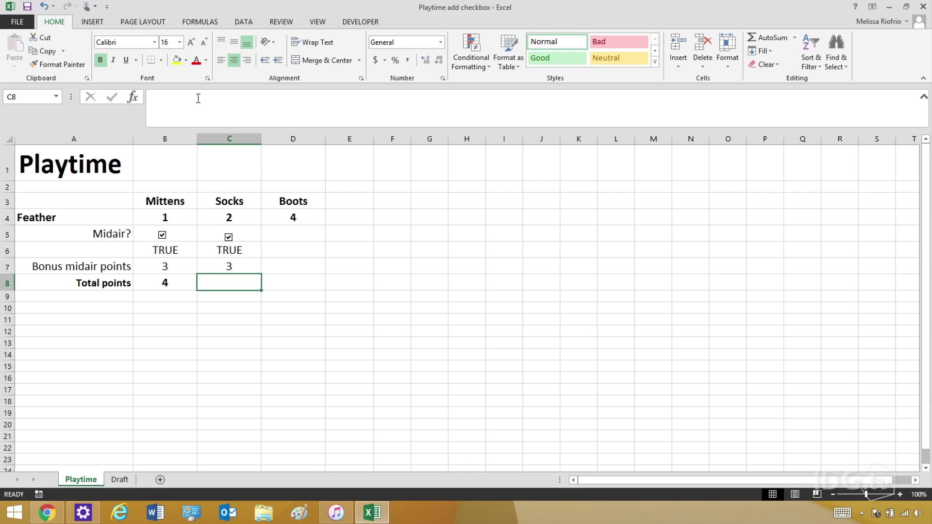
left_click(198, 96)
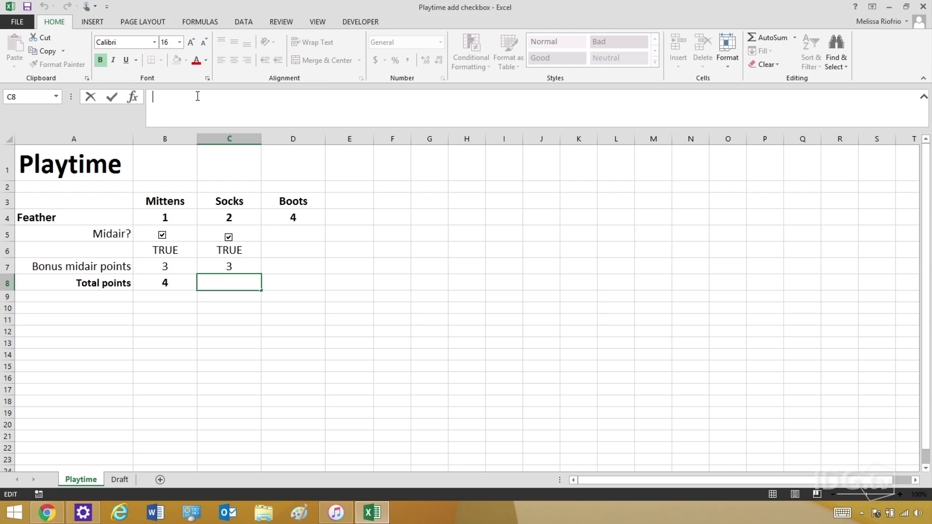
- Enter =SUM(C4,C7) in C8, then untick and re-tick Socks to see totals 2 and 5
type("=SUM(")
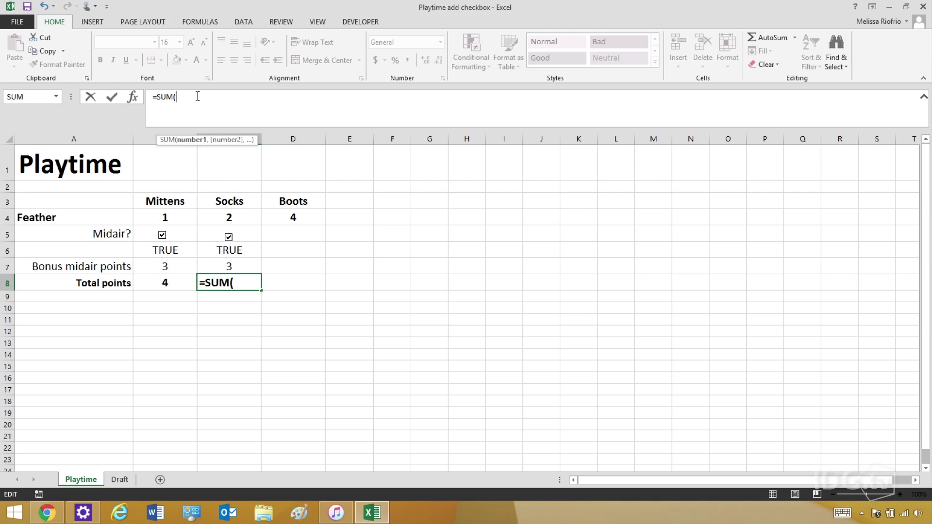
type("C")
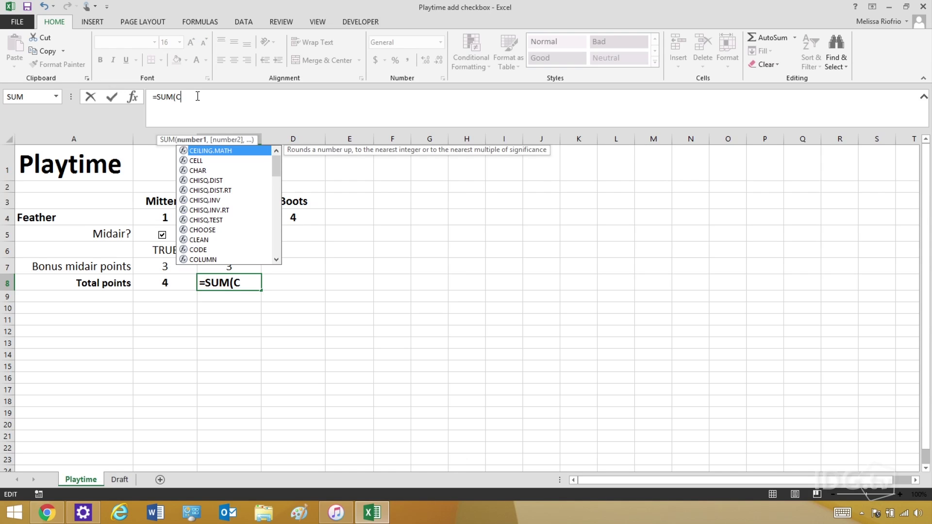
type("4,C7)")
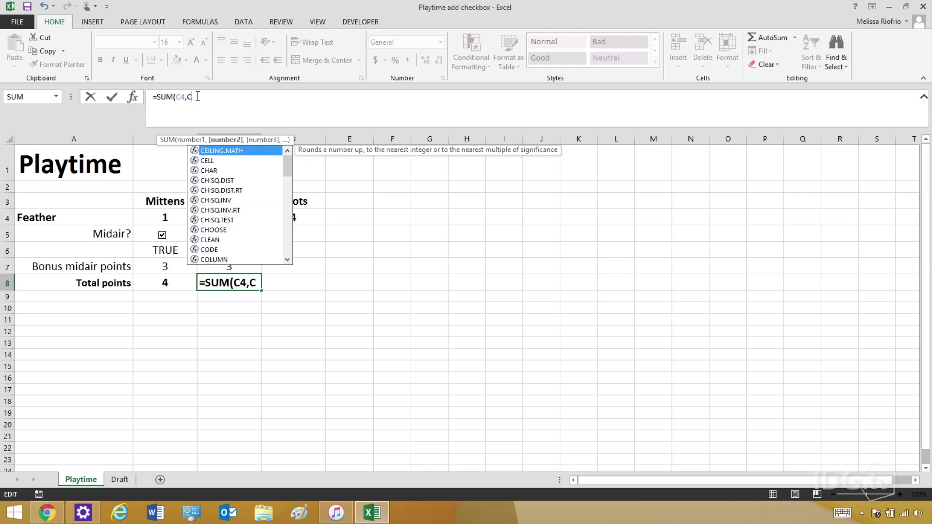
key("Return")
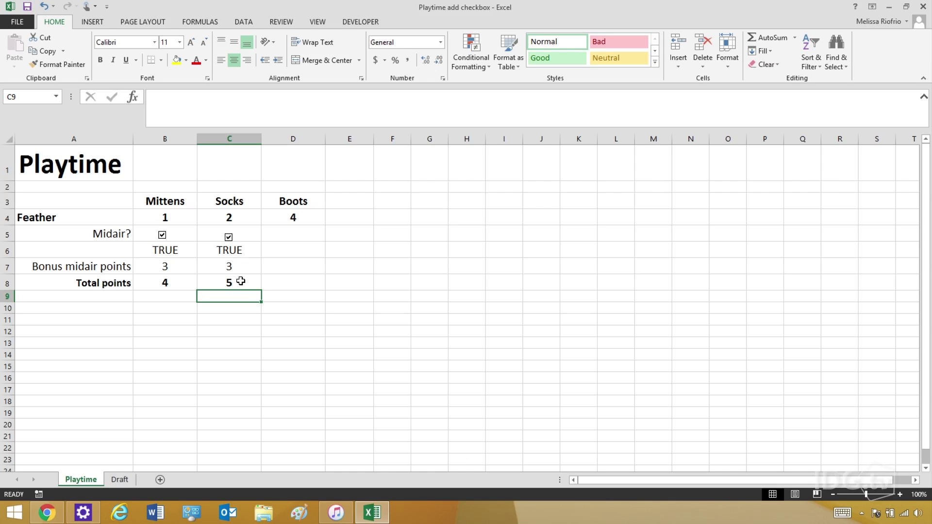
left_click(229, 237)
left_click(228, 237)
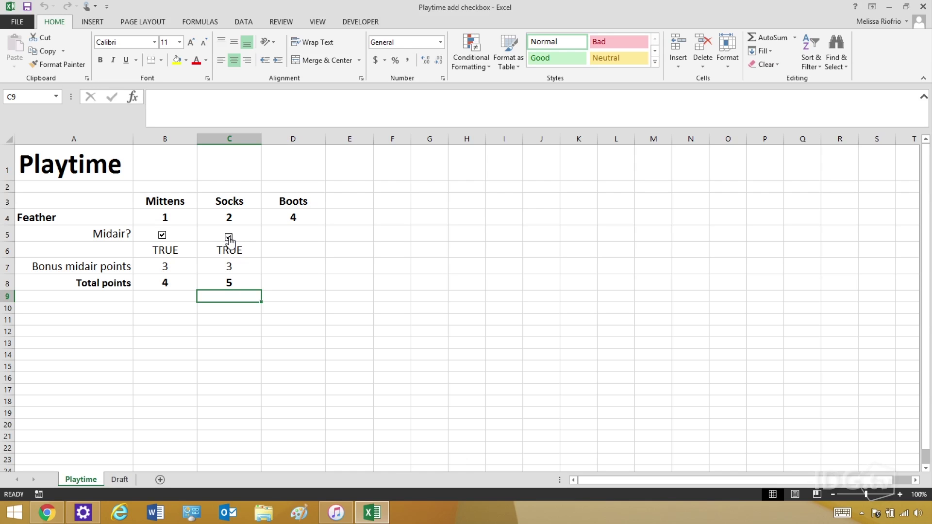